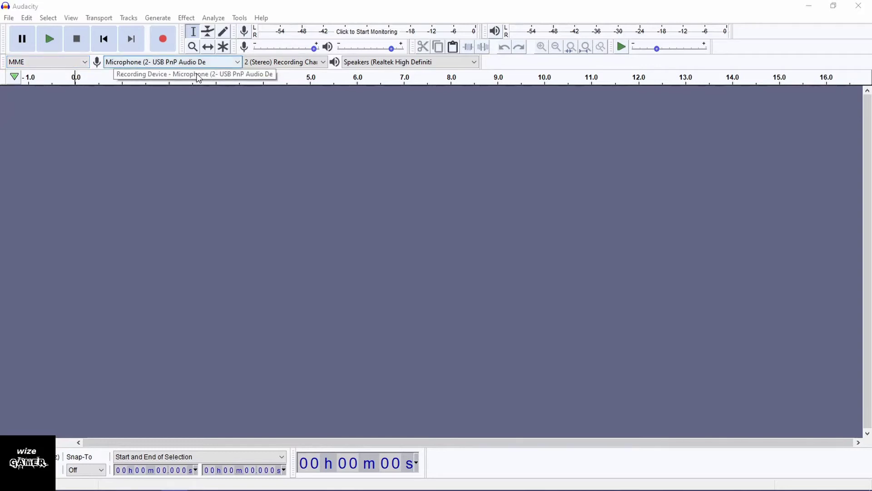
left_click(239, 65)
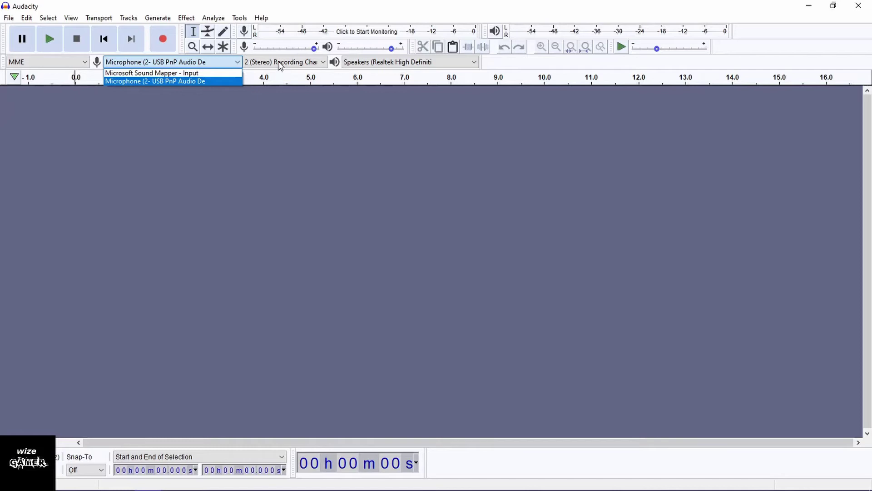
left_click(325, 65)
left_click(325, 66)
left_click(326, 66)
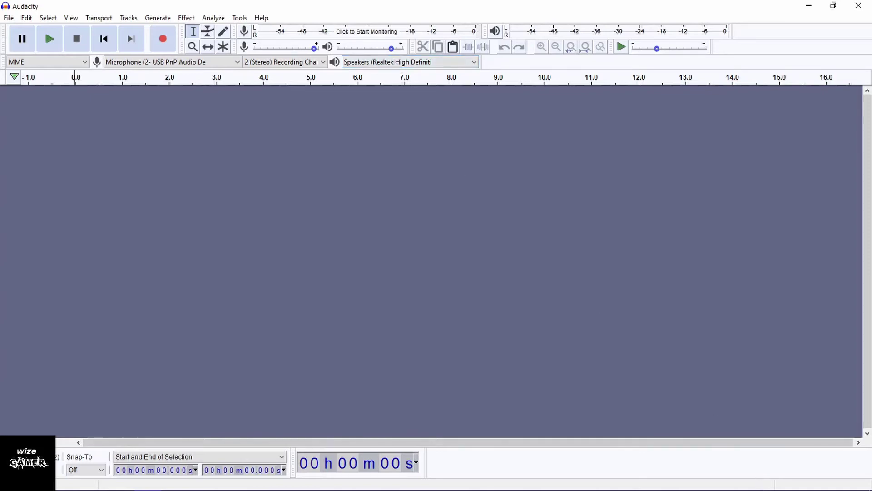
mouse_move(800, 490)
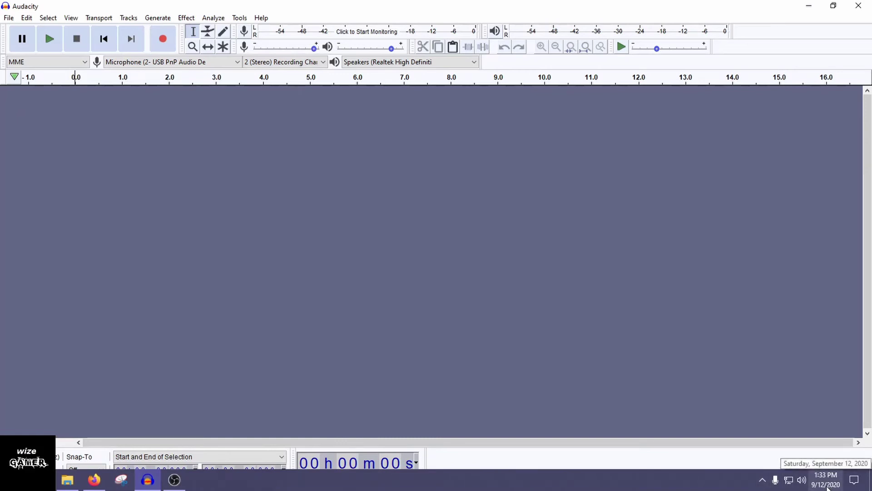
left_click(803, 488)
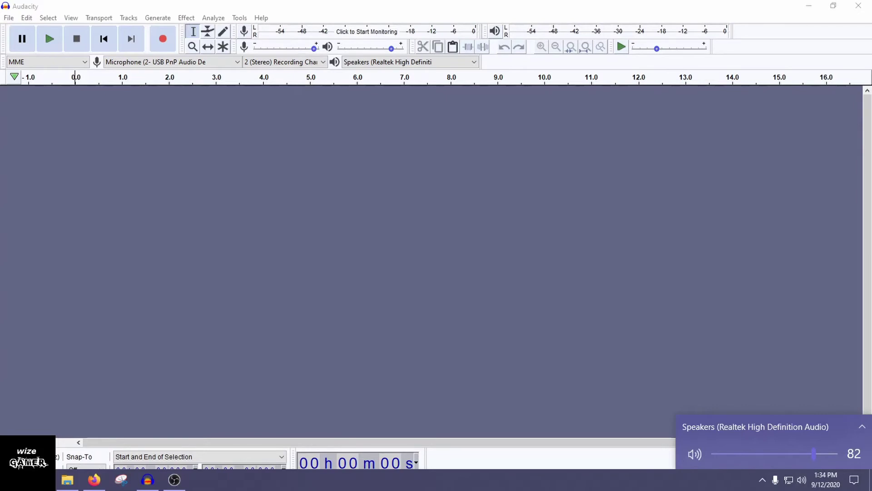
left_click(472, 63)
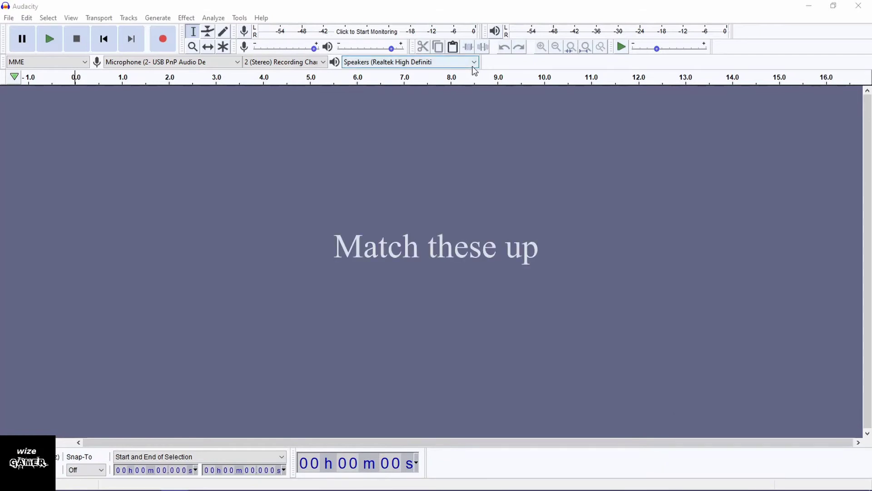
left_click(473, 67)
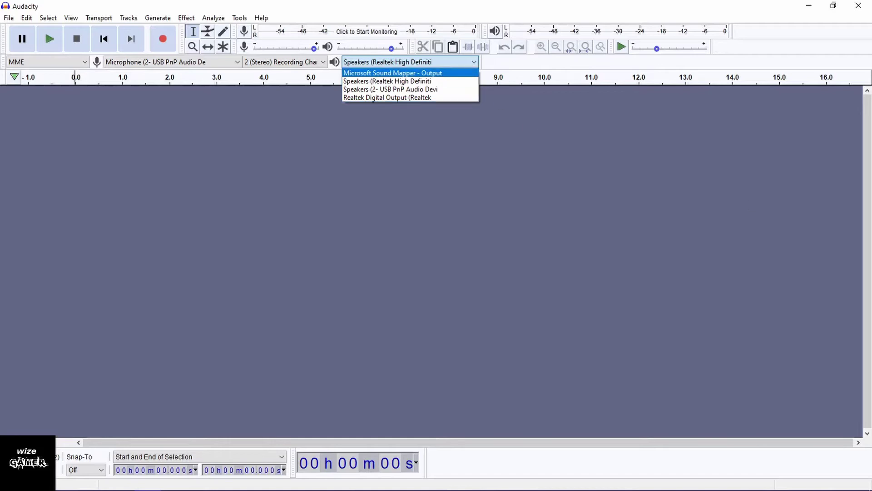
key("alt+Tab")
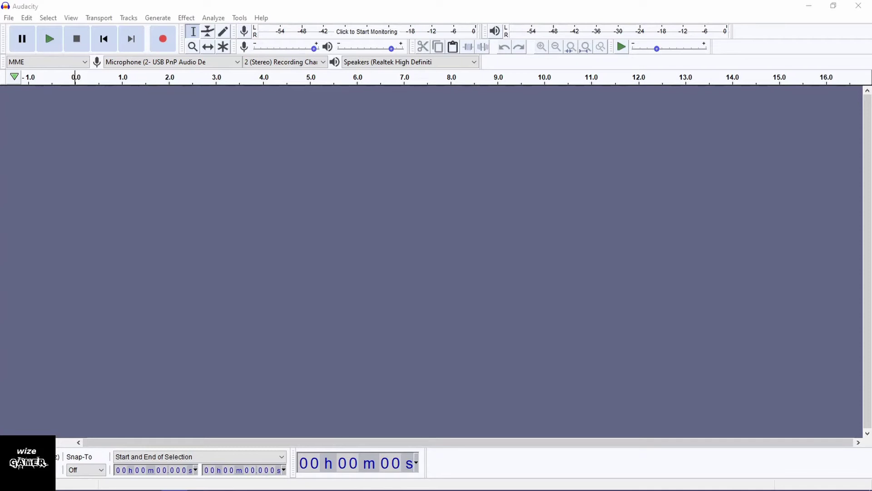
- Change Audacity's audio host to Windows WASAPI to expose the speaker loopback inputs
left_click(87, 64)
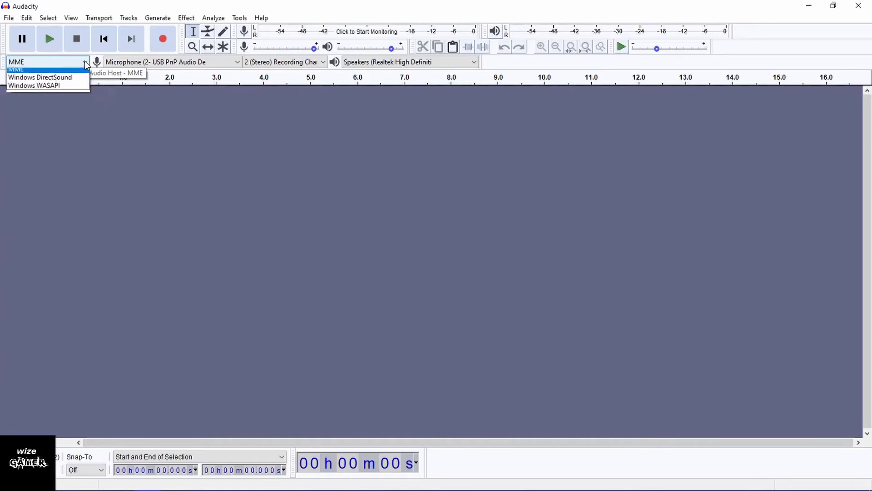
left_click(75, 90)
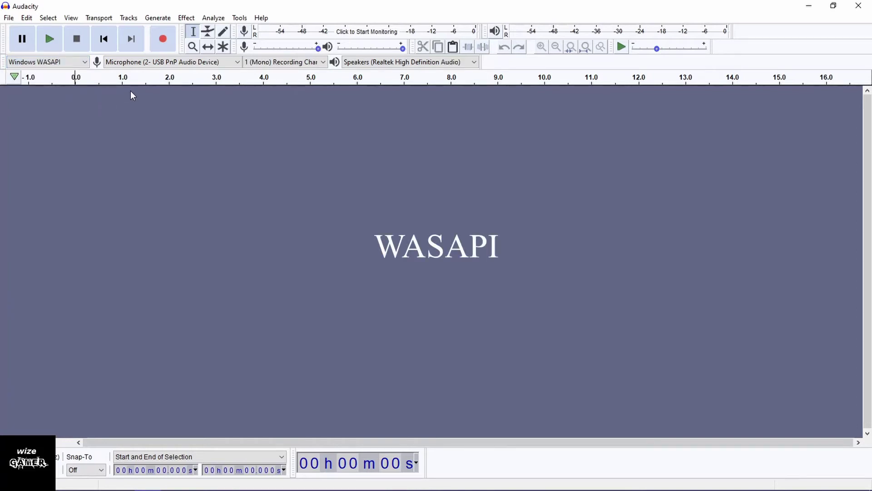
left_click(238, 62)
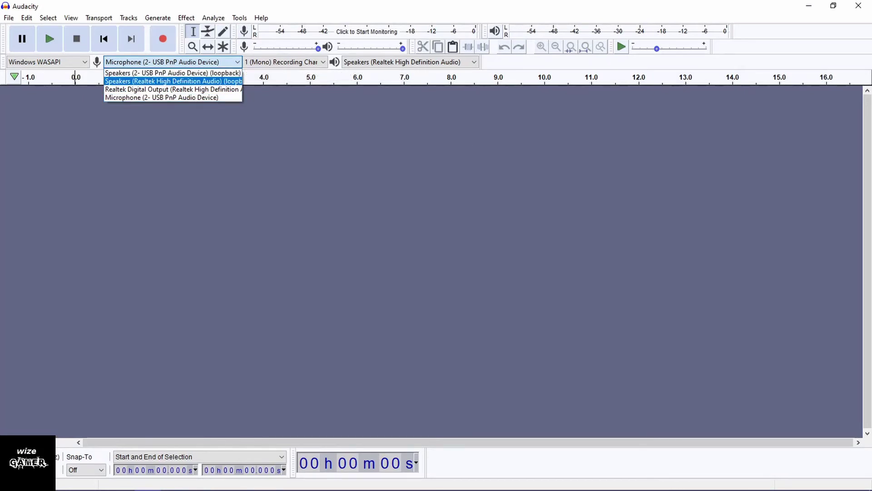
- Record from Speakers (Realtek High Definition Audio) (loopback) with 2 (Stereo) recording channels
left_click(783, 255)
left_click(238, 62)
left_click(235, 84)
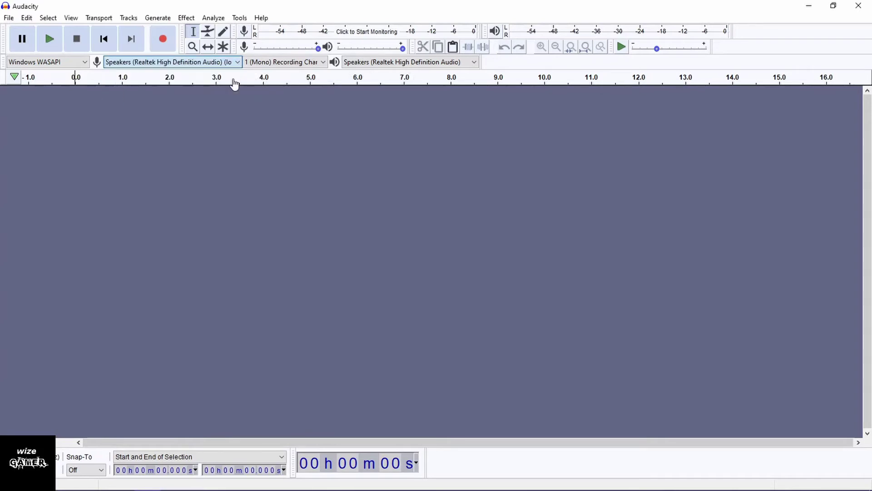
left_click(313, 64)
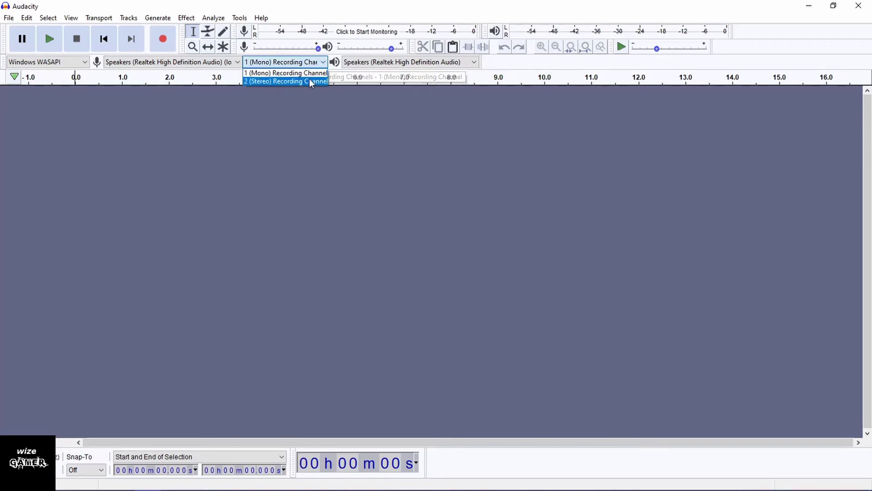
left_click(312, 82)
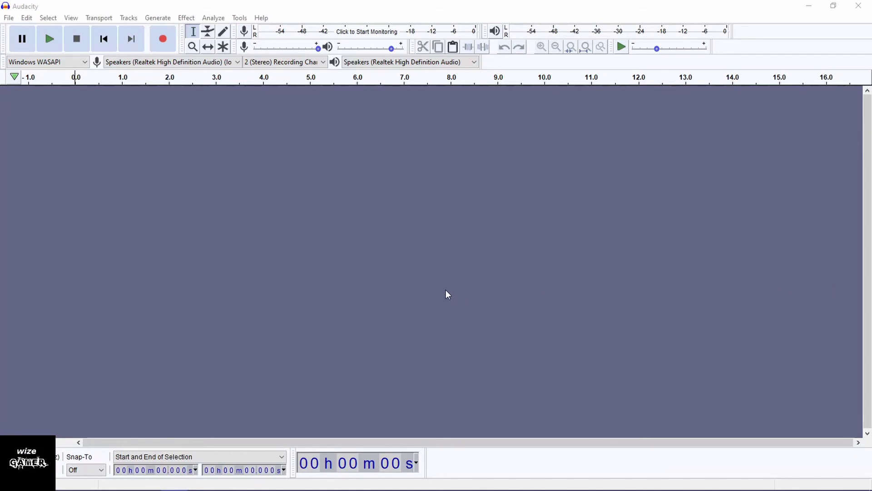
- Start an Audacity recording and resume the Rainy Day YouTube video from 2:00
mouse_move(121, 481)
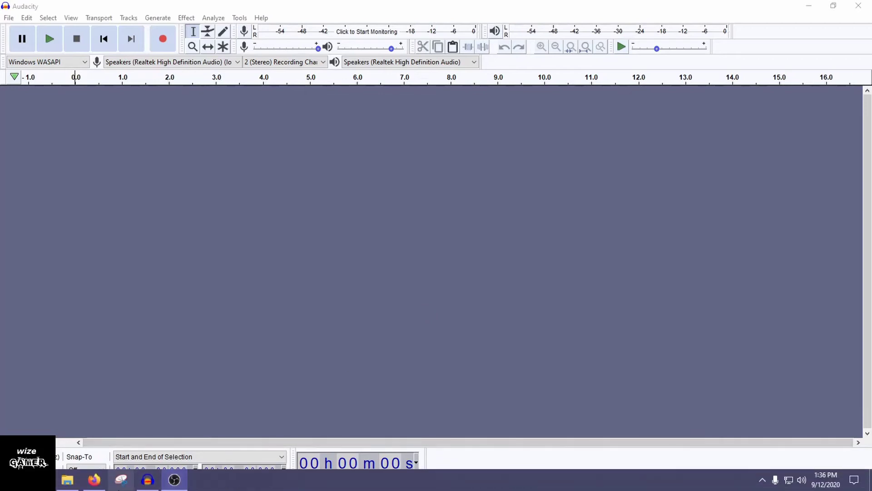
left_click(94, 480)
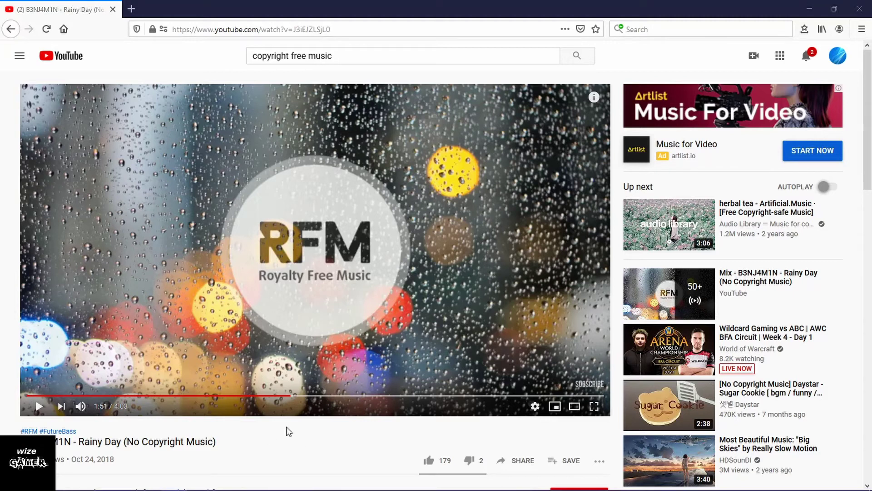
mouse_move(179, 486)
left_click(147, 480)
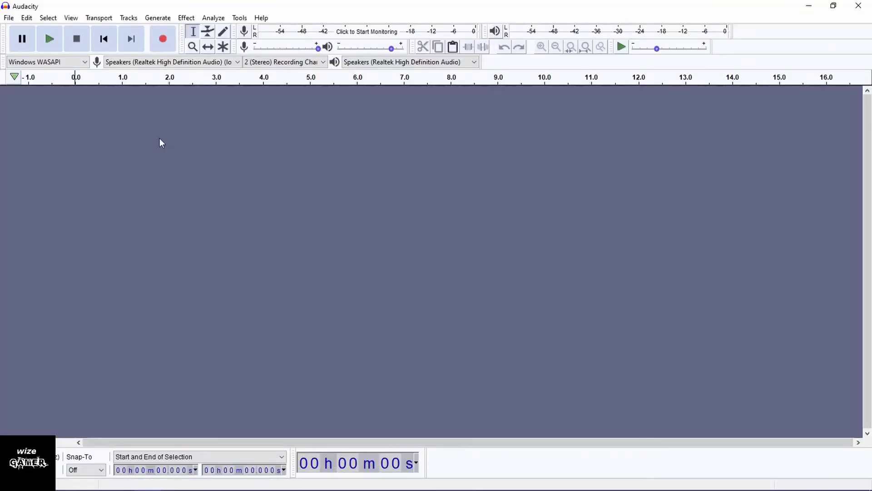
left_click(162, 40)
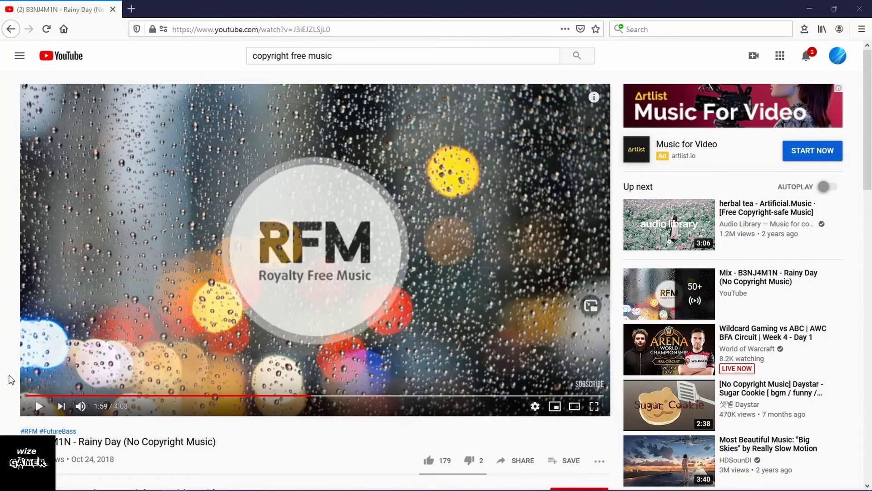
left_click(40, 405)
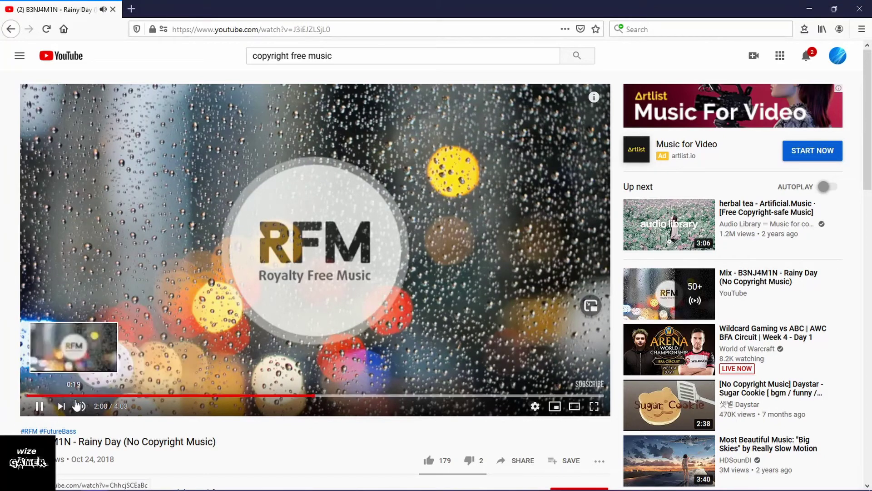
- Return to Audacity, play back the captured stereo track, then stop it with Space
mouse_move(132, 488)
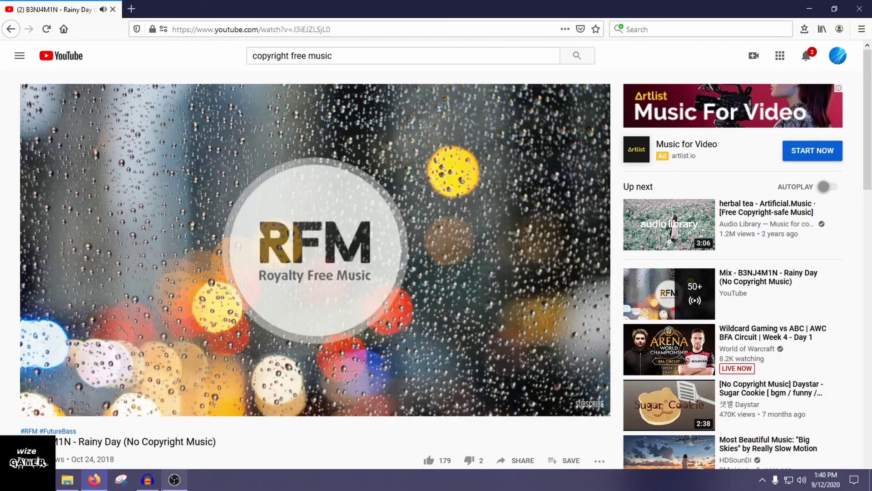
left_click(138, 483)
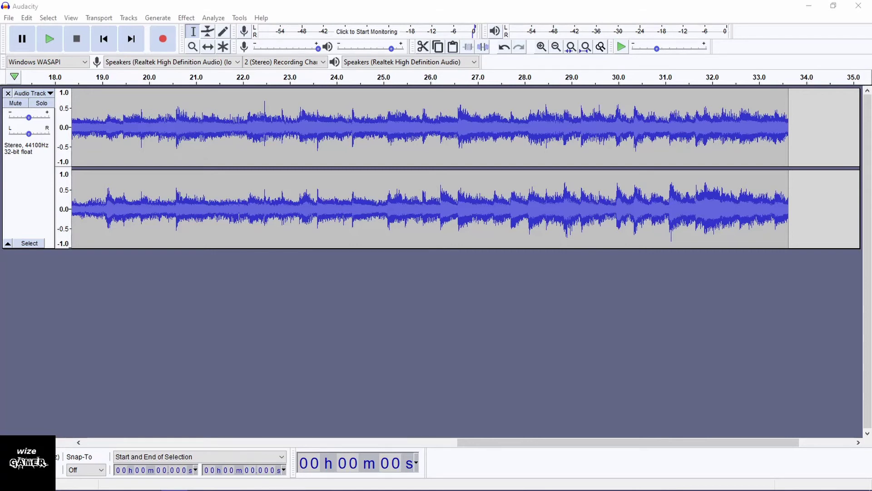
left_click(49, 33)
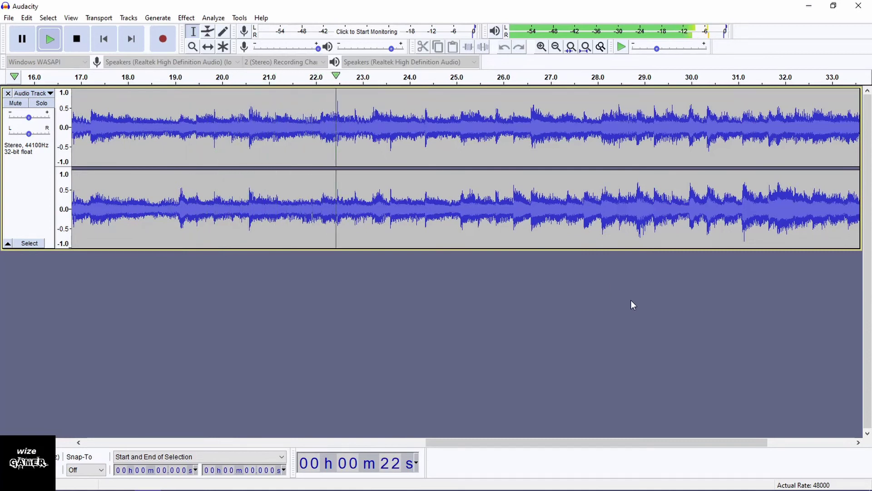
key("space")
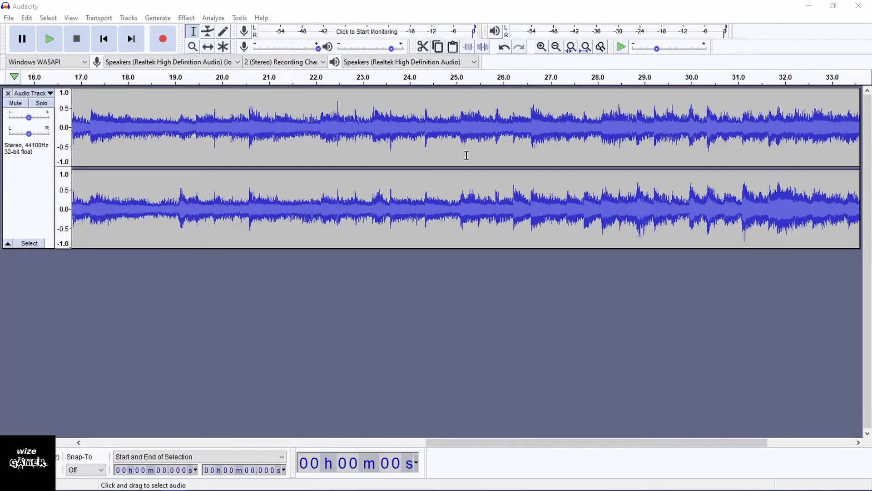
- Choose File > Export > Export as MP3 to bring up the Export Audio dialog
left_click(9, 18)
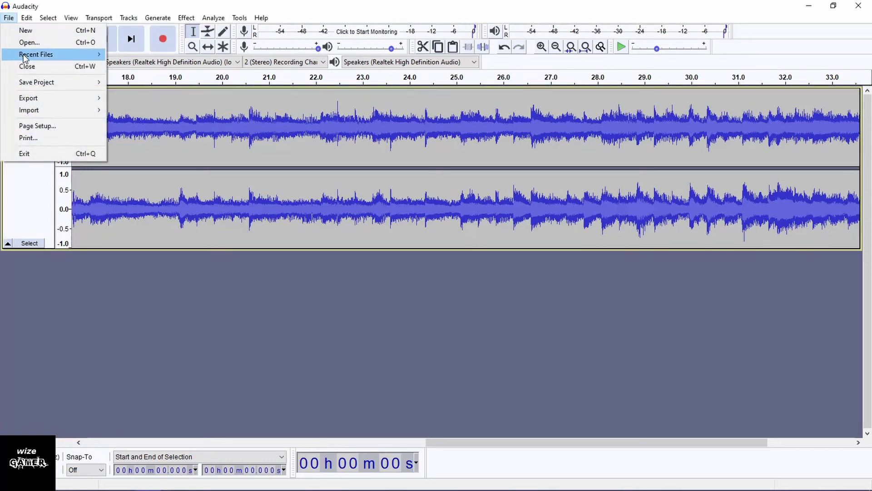
mouse_move(37, 100)
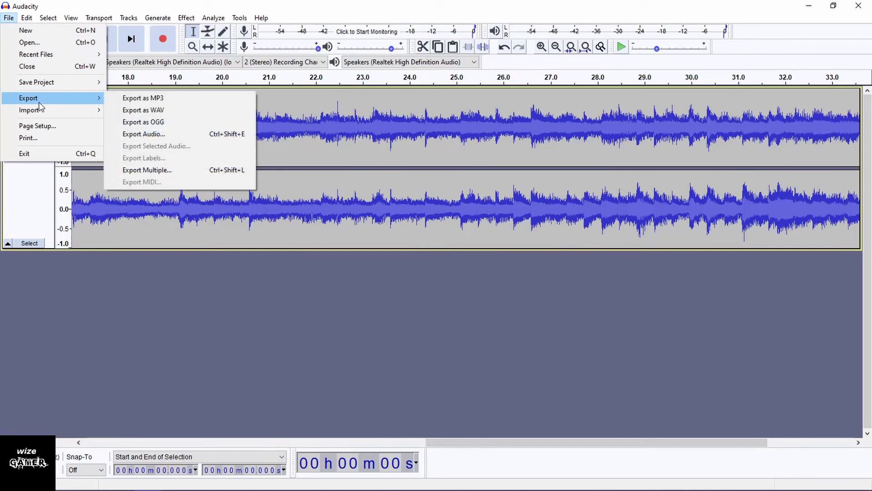
left_click(135, 98)
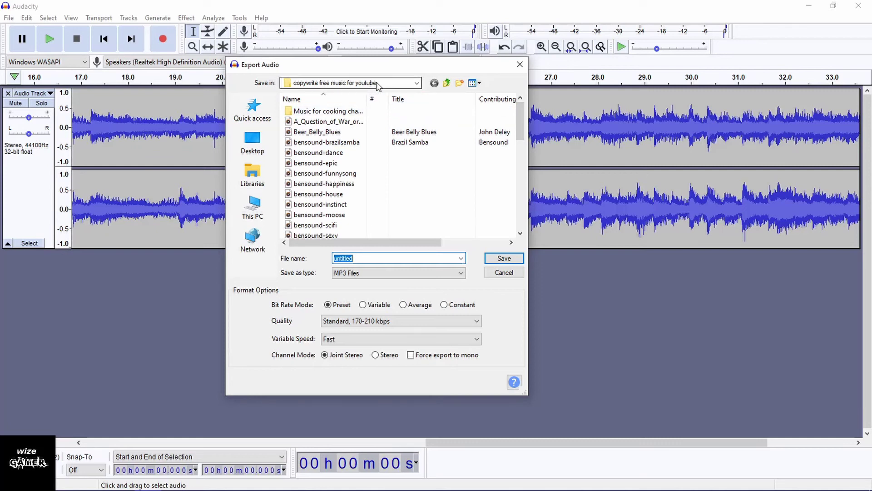
- Save the MP3 export as 'test2' in the 'copywrite free music for youtube' folder
left_click(417, 83)
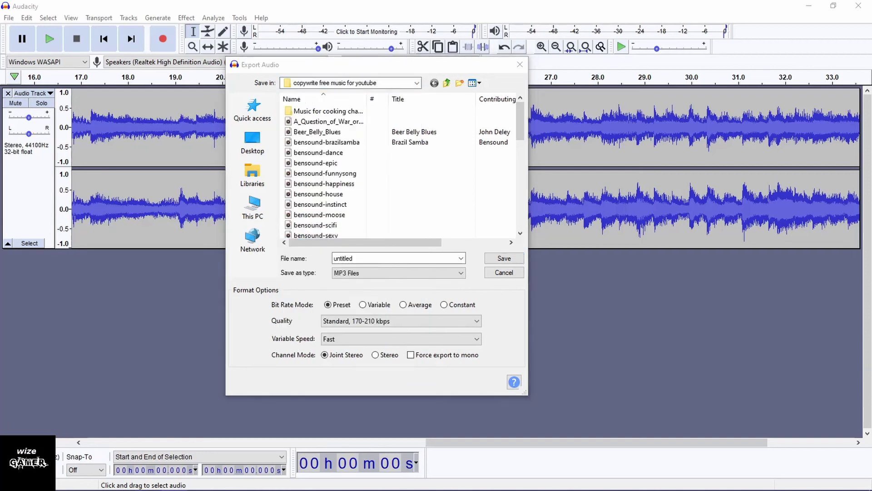
left_click(392, 258)
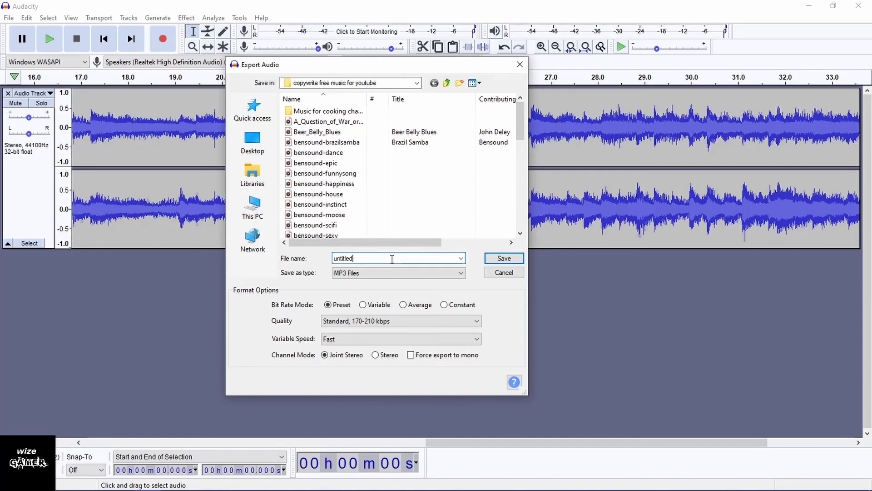
key("BackSpace")
key("BackSpace")
key("BackSpace")
key("BackSpace")
key("BackSpace")
key("BackSpace")
key("BackSpace")
key("BackSpace")
type("test2")
left_click(504, 258)
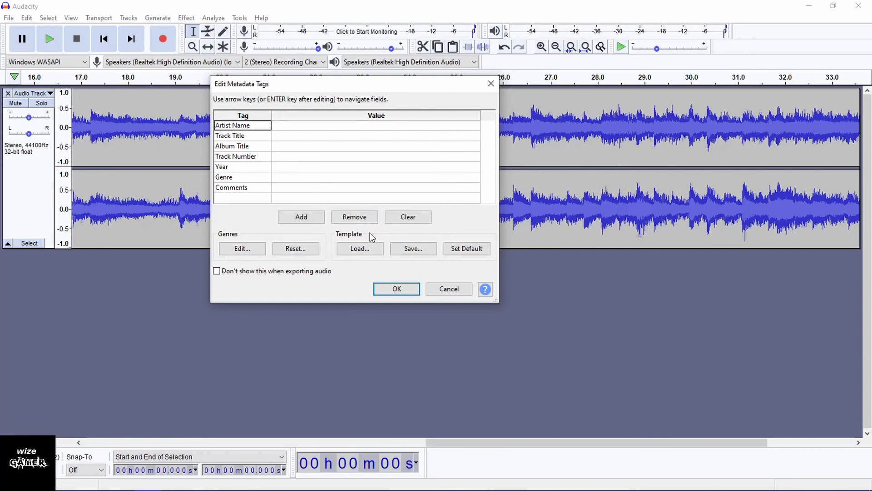
- Accept the blank metadata tags to write the test2 MP3 file
left_click(396, 291)
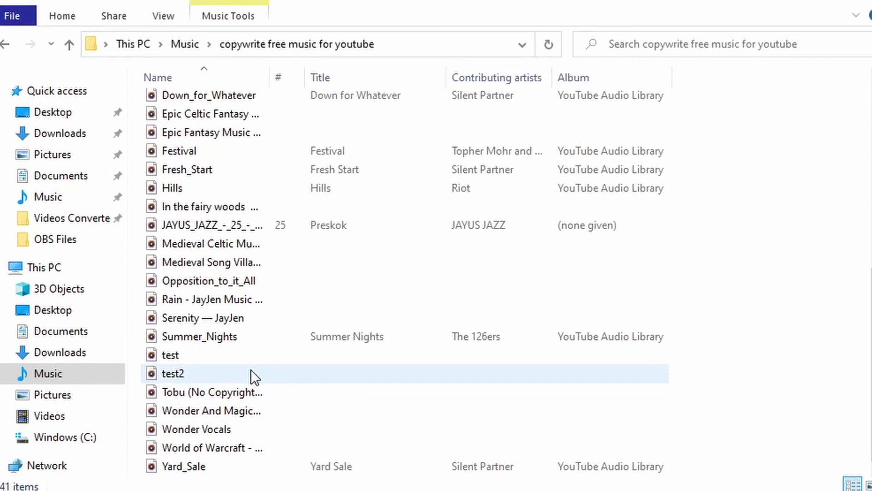
- Play the exported test2 MP3 from File Explorer in the music player
double_click(200, 375)
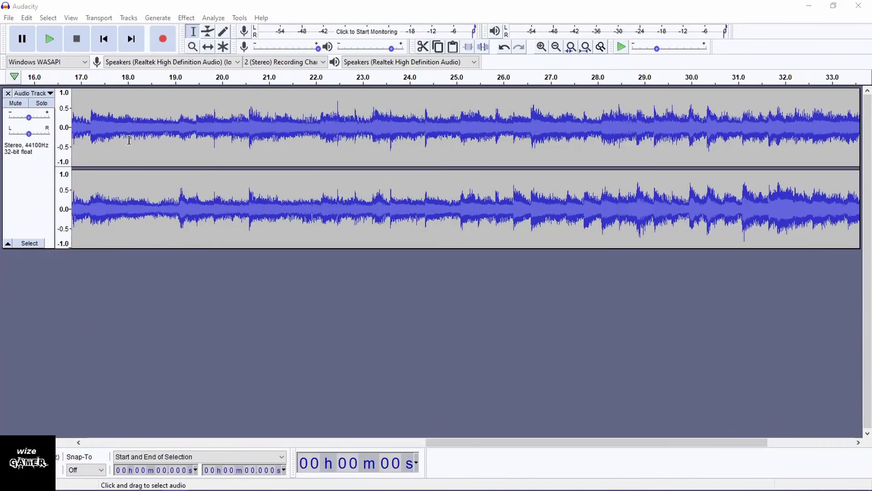
- Close the recording project with File > Close and decline to save changes
left_click(9, 18)
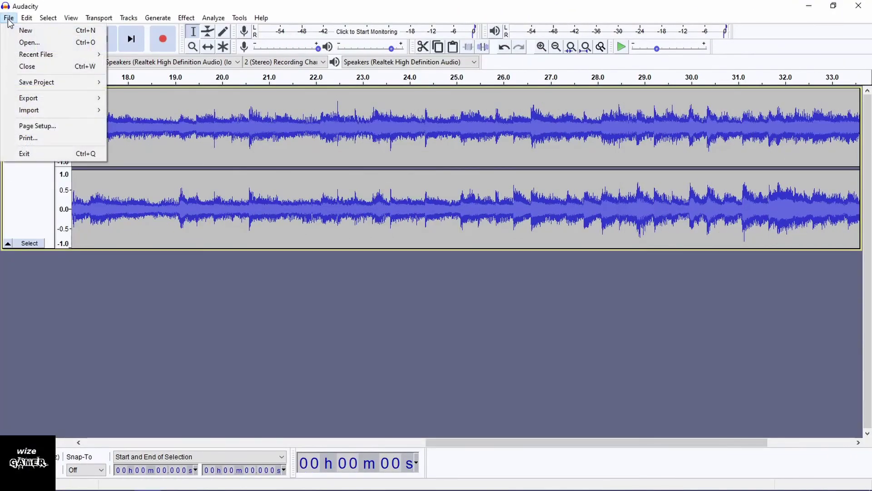
left_click(30, 66)
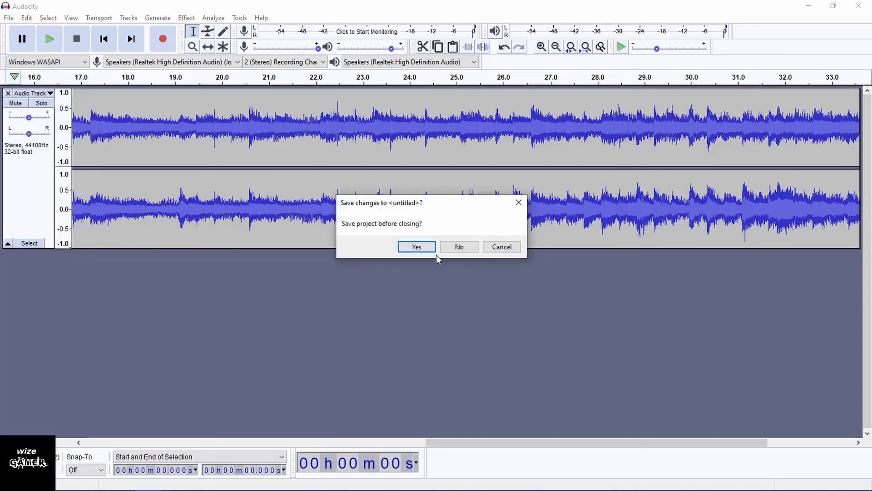
left_click(461, 248)
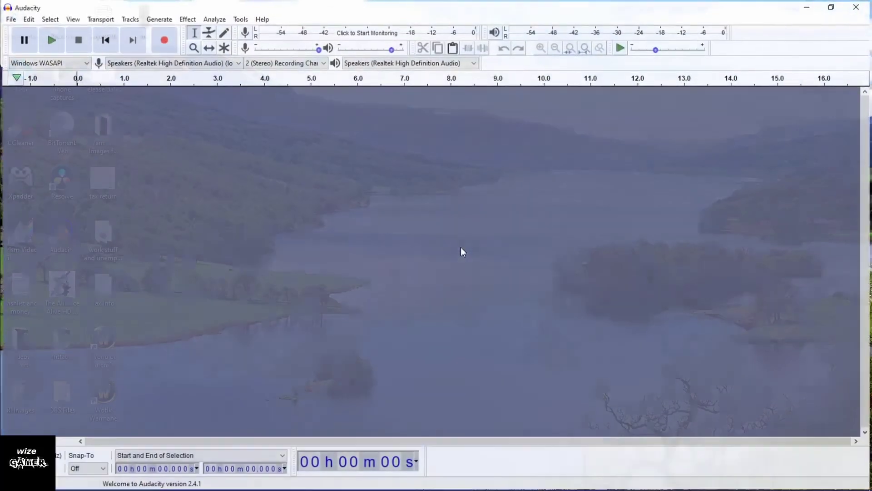